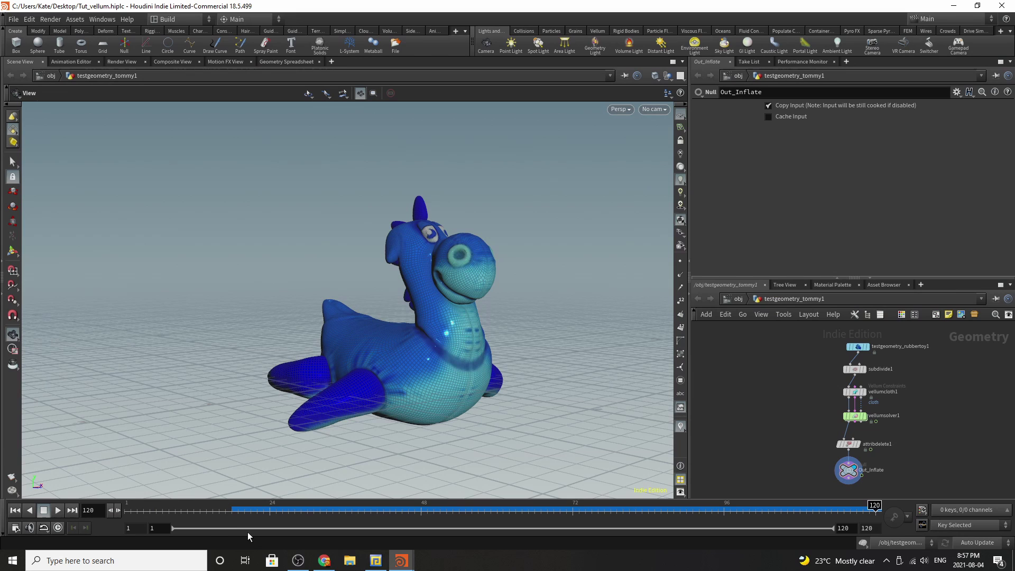
- Scrub the inflation from frame 18 through frame 109 to watch the toy puff up
left_click(232, 513)
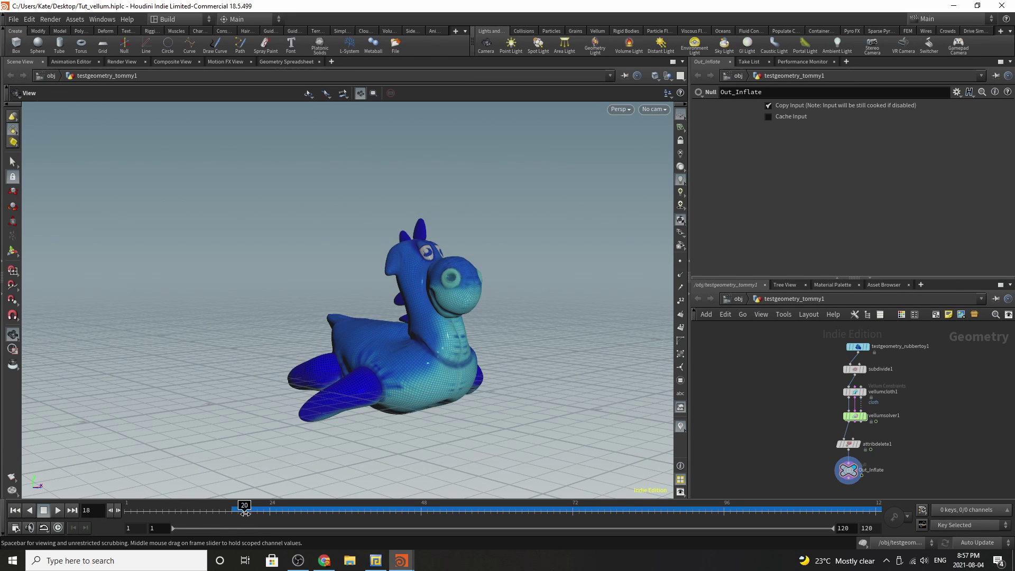
left_click_drag(245, 513, 127, 511)
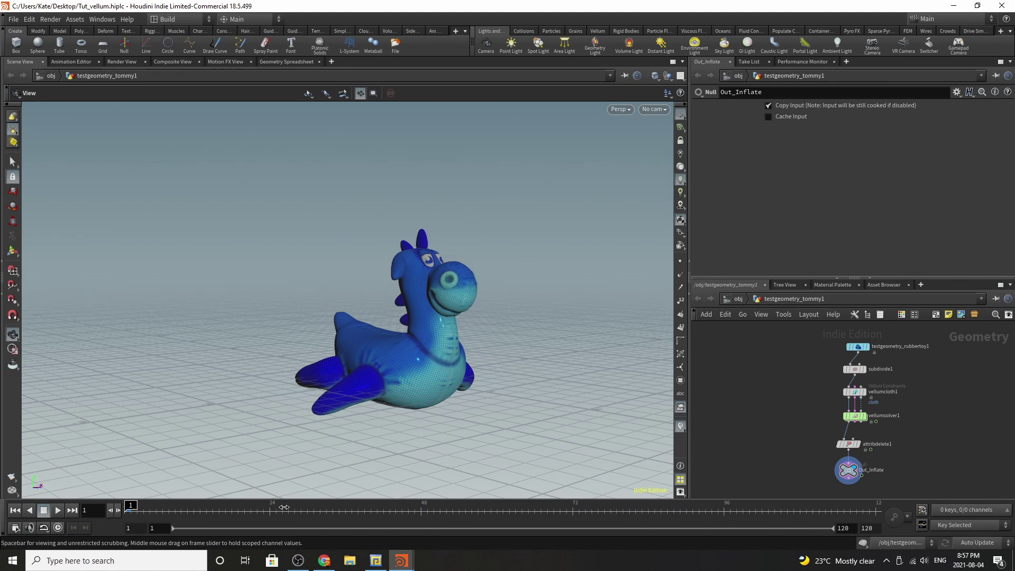
- Return to frame 1 and go from the object level into testgeometry_tommy1
left_click(137, 505)
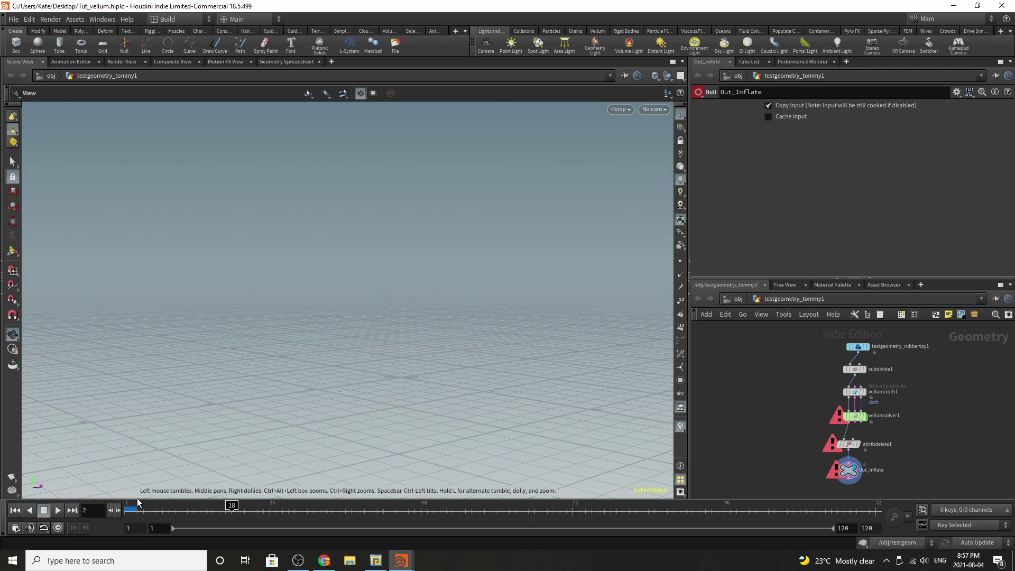
left_click(15, 510)
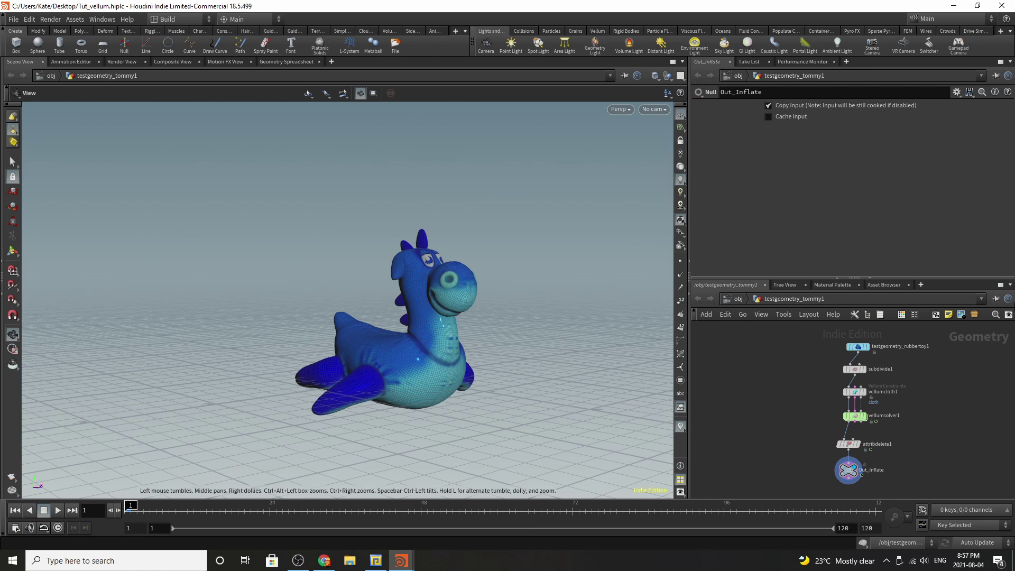
left_click(739, 299)
left_click(816, 413)
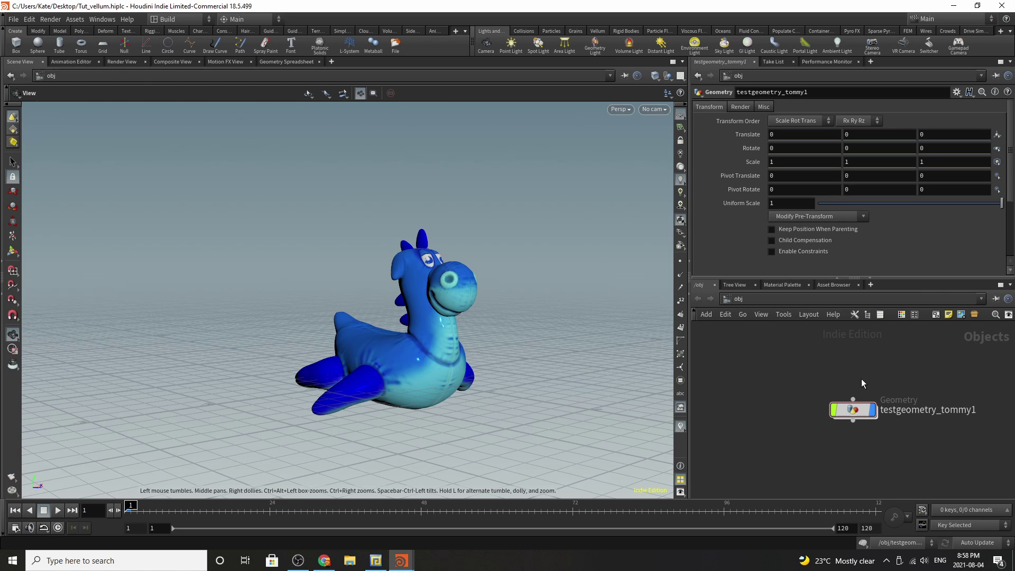
left_click(853, 410)
double_click(854, 410)
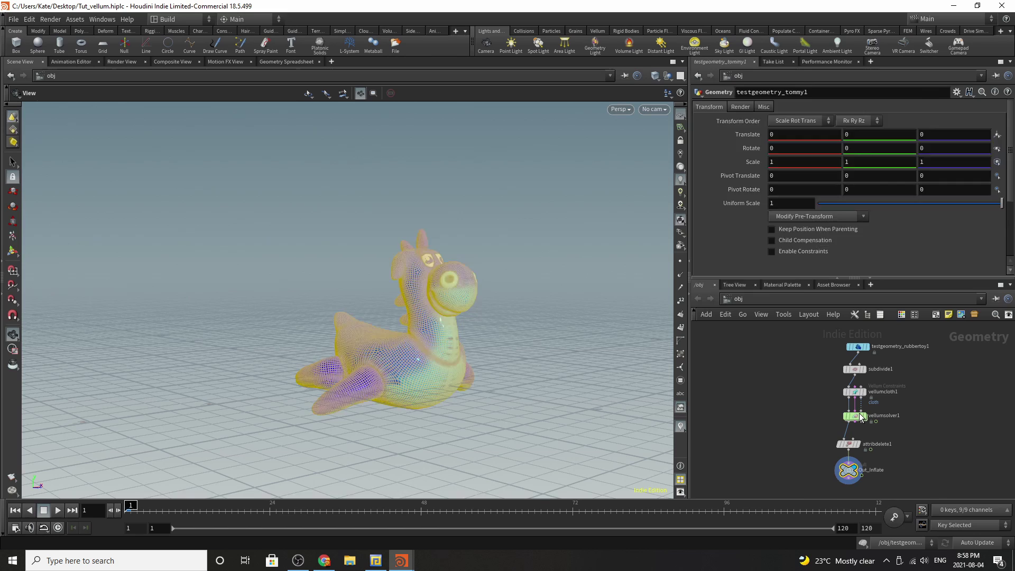
- Inspect testgeometry_rubbertoy1, then subdivide1's OpenSubdiv Catmull-Clark depth 1 settings
scroll(880, 332, "up", 4)
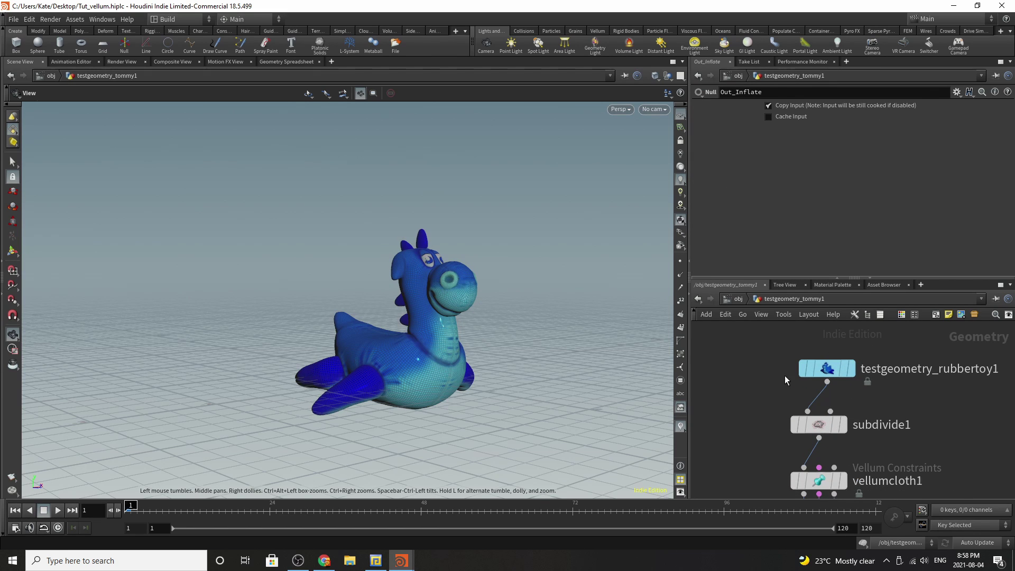
left_click(819, 372)
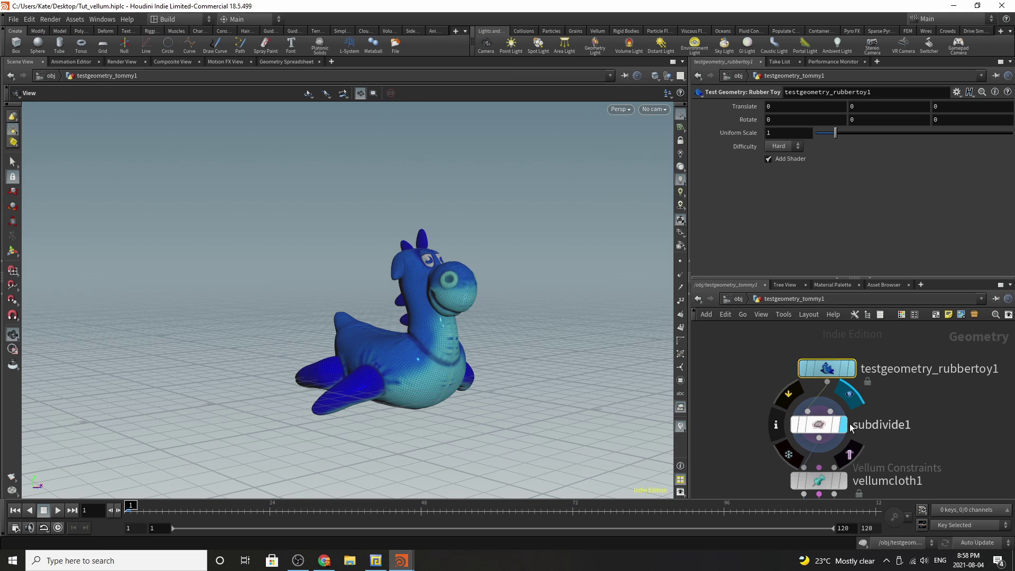
left_click(819, 424)
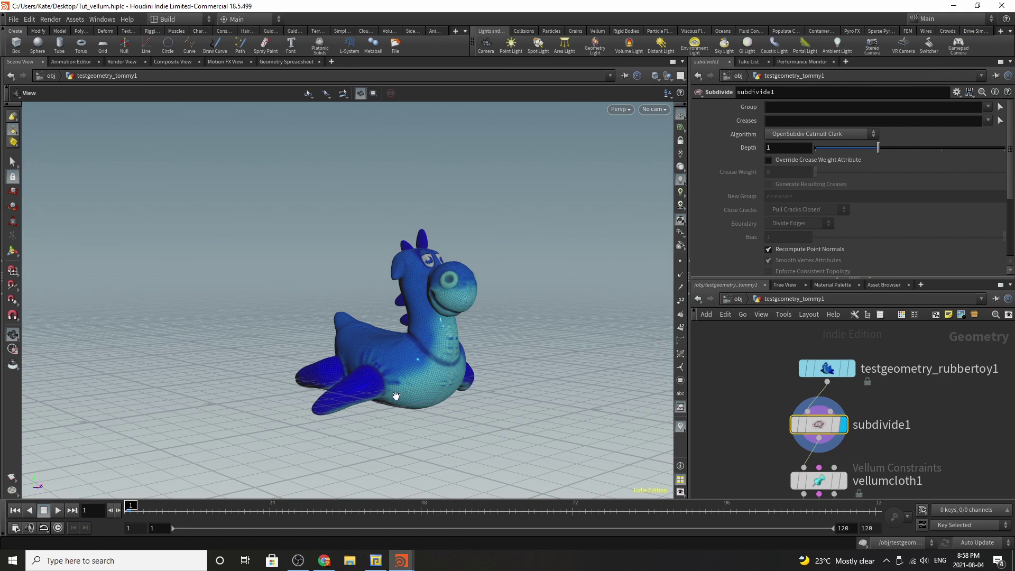
- Display vellumcloth1 in the viewport, nudge it slightly and bring vellumsolver1 into view
scroll(872, 407, "down", 2)
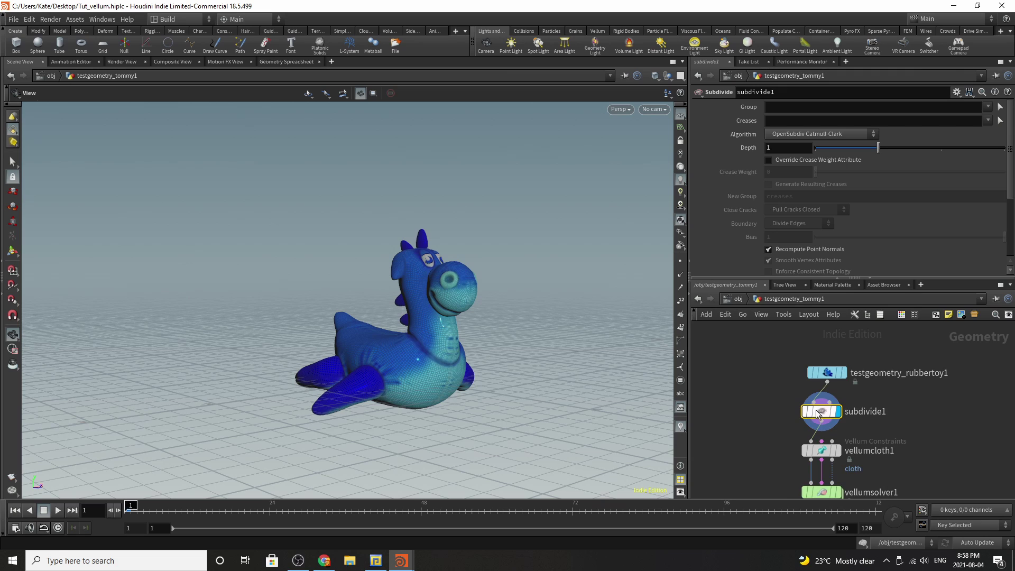
scroll(832, 436, "up", 2)
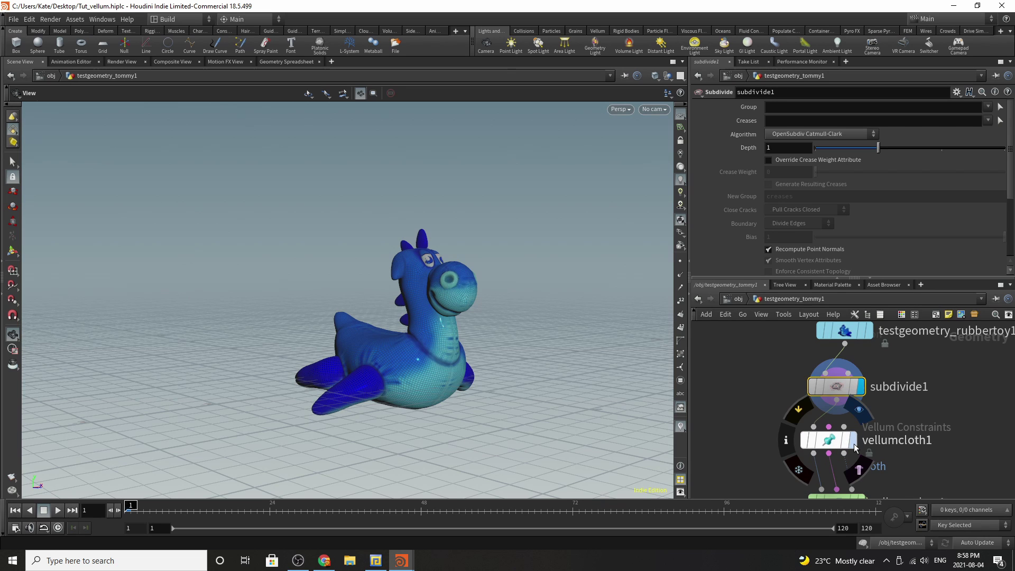
left_click(850, 441)
left_click_drag(840, 447, 857, 453)
middle_click_drag(857, 453, 917, 445)
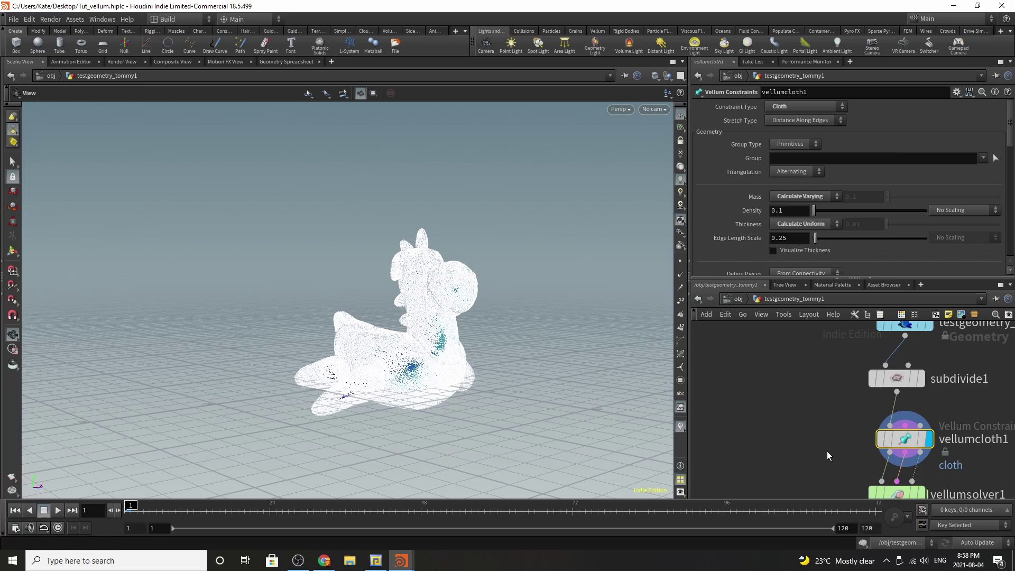
- Search nodes for 'vellum c' without adding one, rename the node vellumcloth0 and browse its Stretch/Bend parameters
key("Tab")
type("vell")
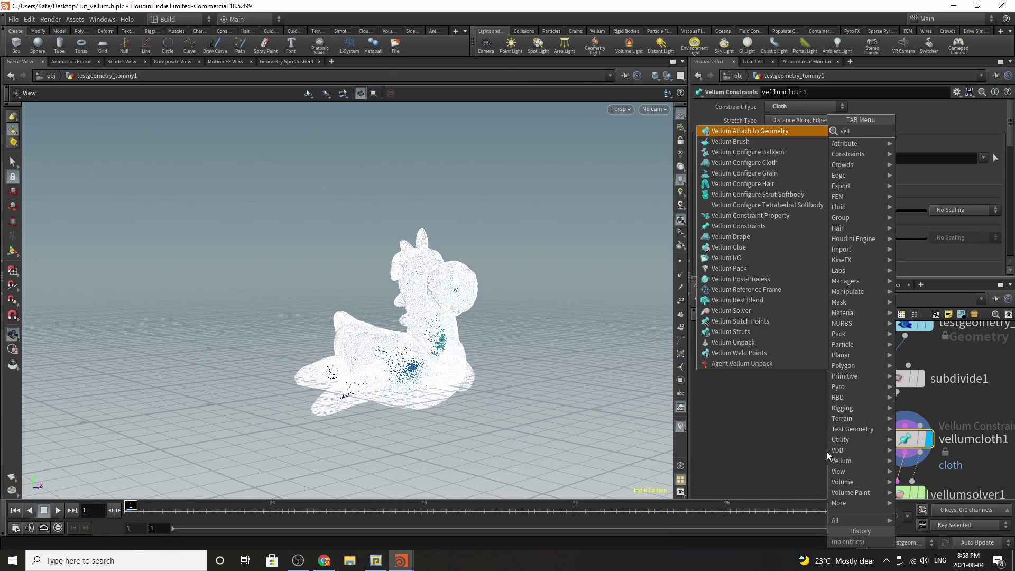
type("um c")
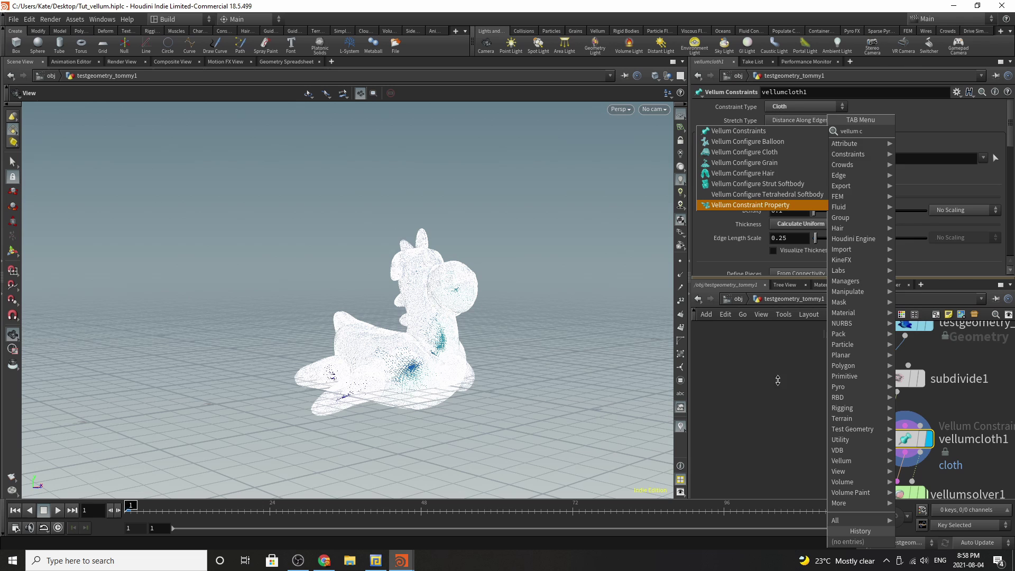
key("Escape")
middle_click_drag(905, 390, 921, 423)
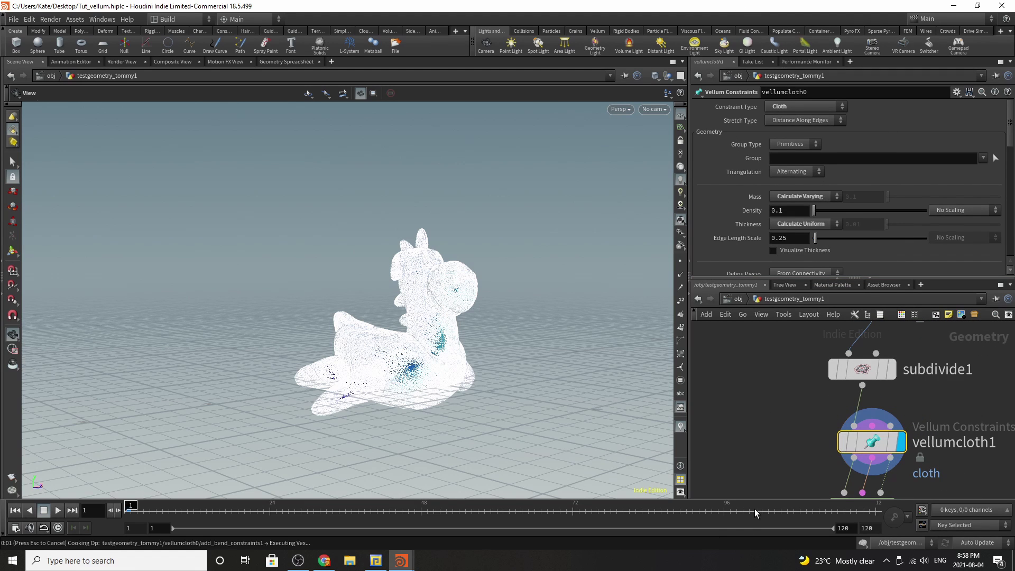
key("Return")
scroll(827, 212, "down", 2)
scroll(828, 228, "down", 2)
scroll(828, 232, "down", 6)
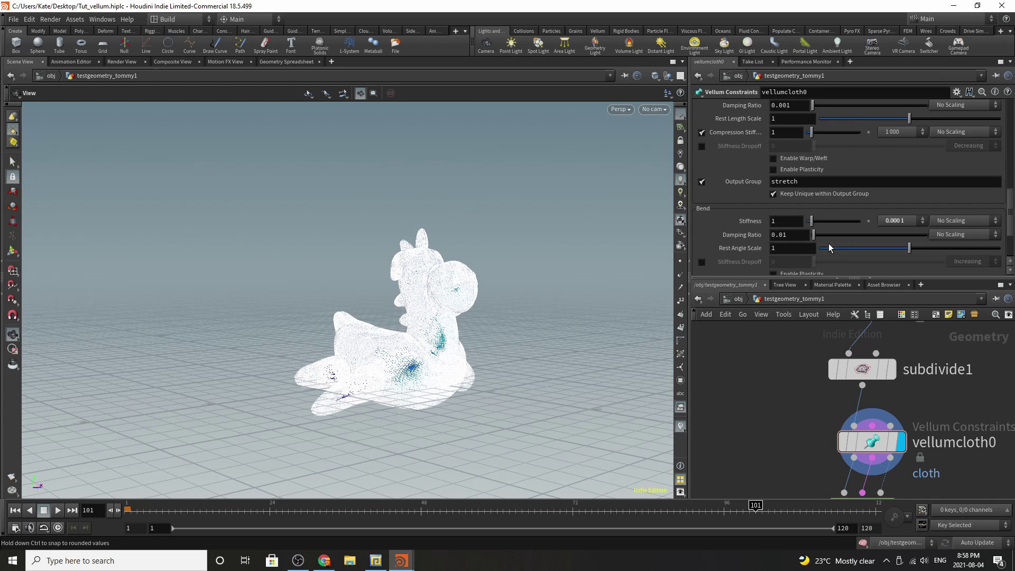
scroll(830, 243, "up", 10)
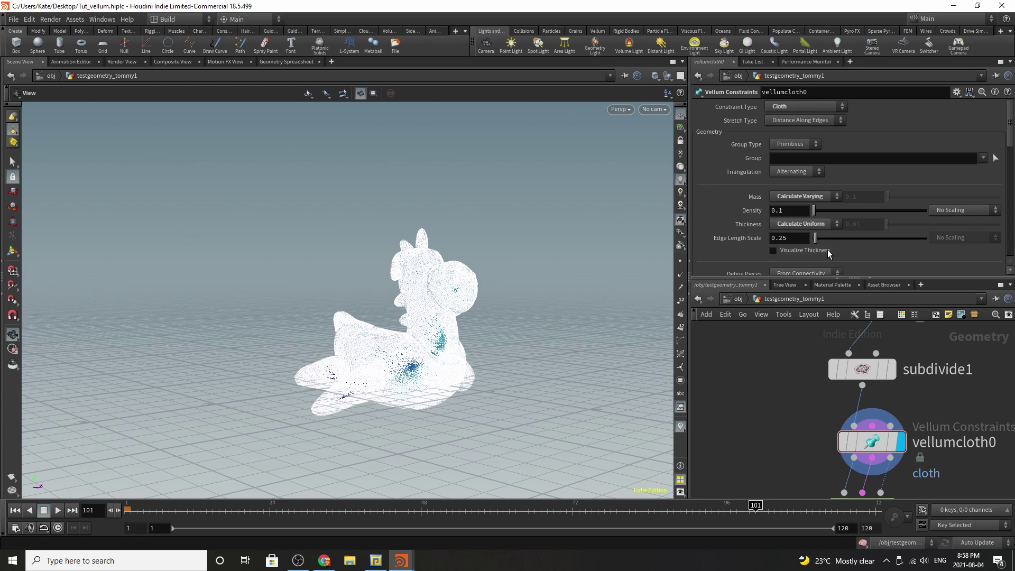
scroll(799, 433, "down", 2)
- Display vellumsolver1's result, stop the cook and return to frame 1
mouse_move(852, 443)
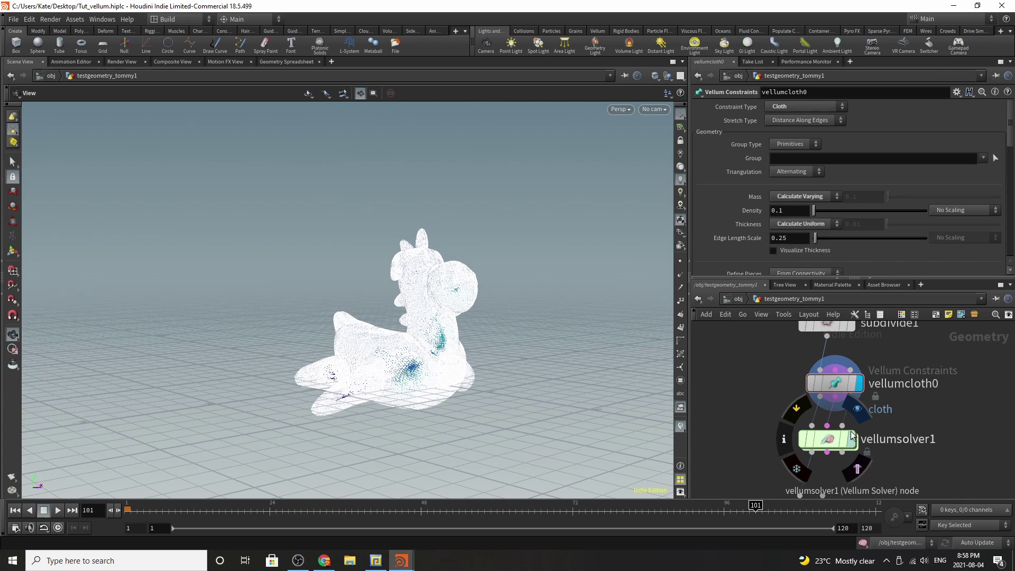
left_click(828, 445)
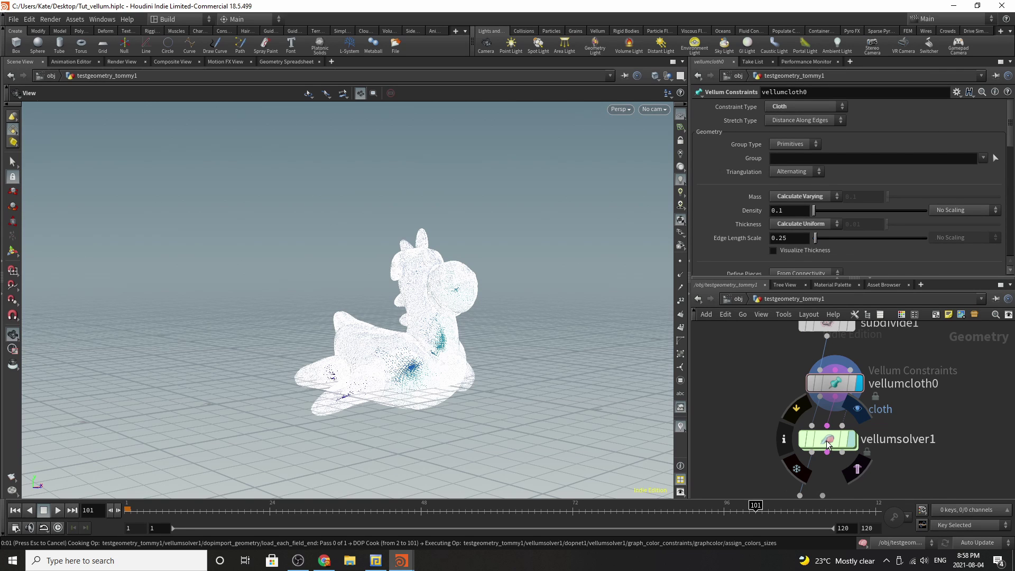
key("Escape")
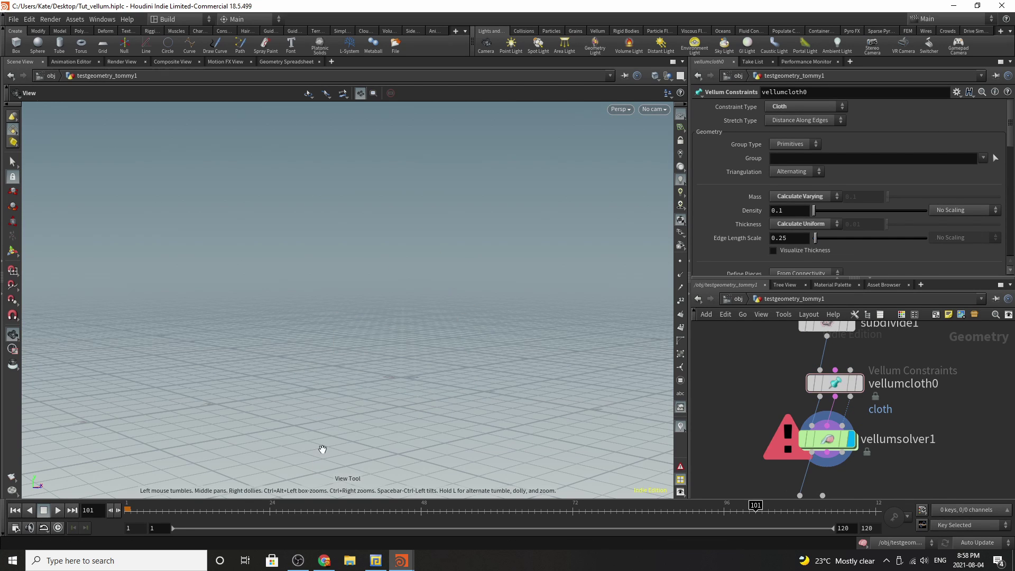
left_click(15, 510)
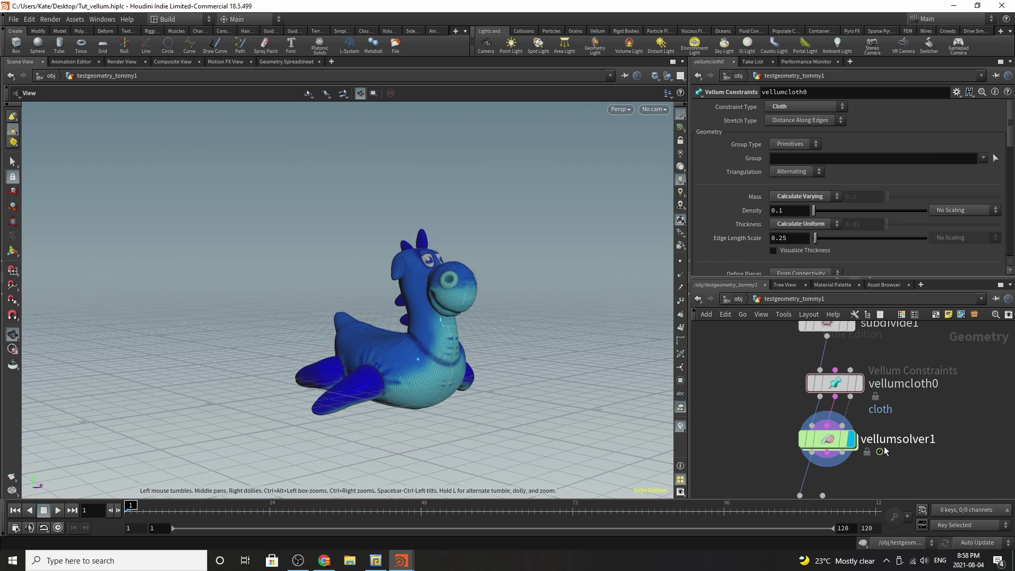
- Review vellumsolver1's substep and collision settings and enter its forces network
left_click(830, 452)
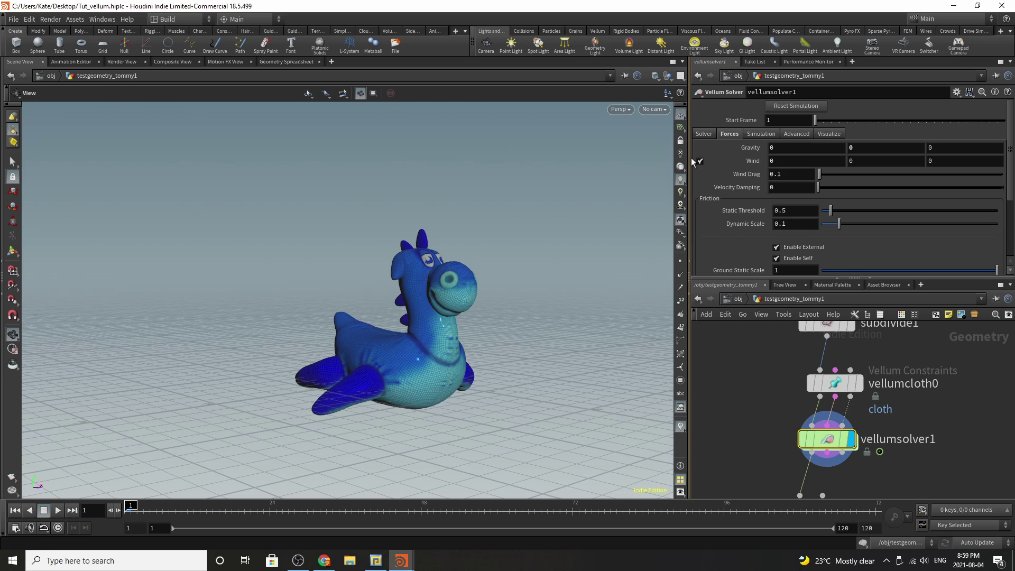
left_click(703, 134)
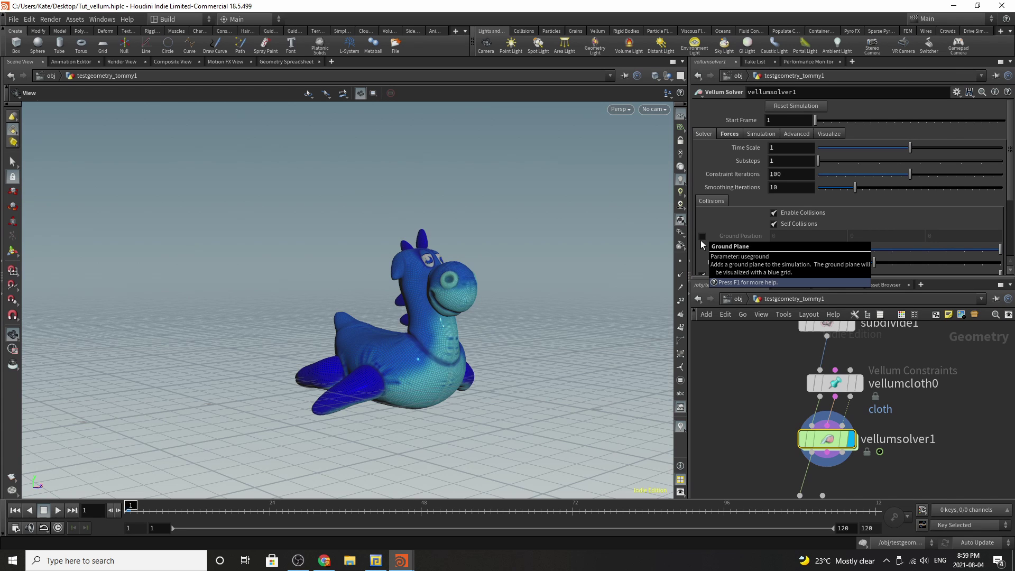
scroll(828, 390, "down", 2)
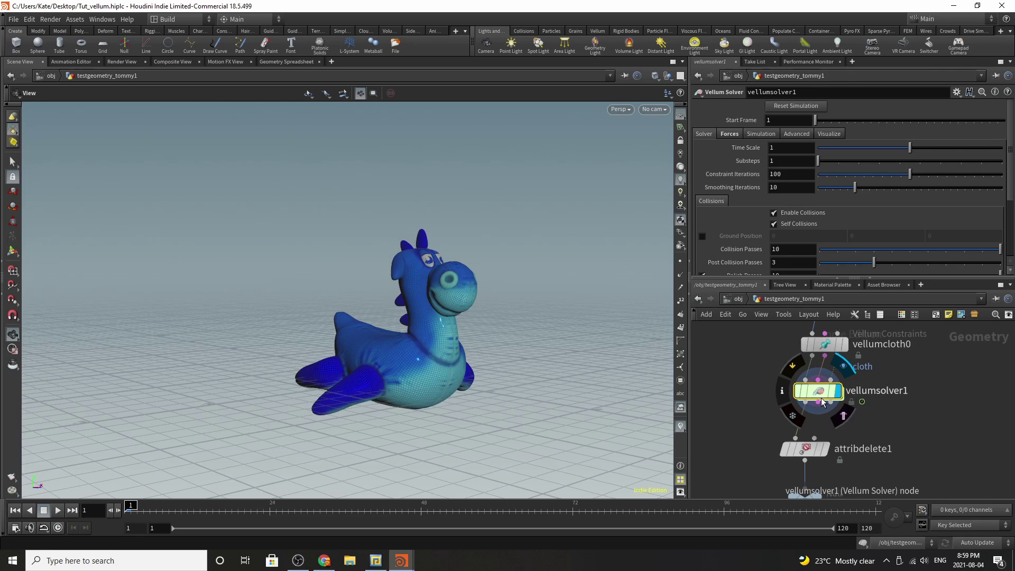
double_click(822, 401)
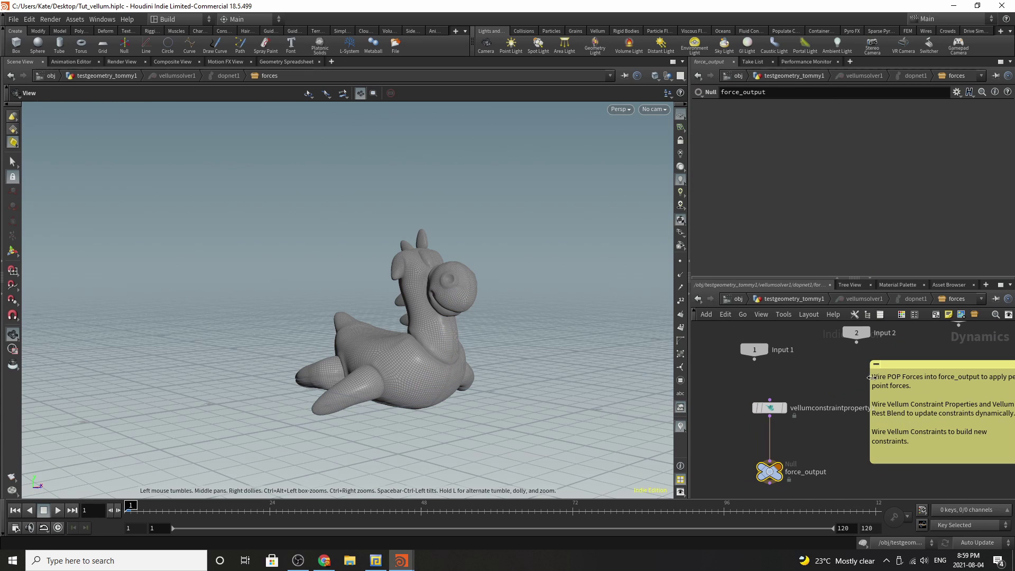
- Move the sticky note aside and place a Vellum Constraint Property node beside vellumconstraintproperty1
left_click_drag(897, 368, 979, 369)
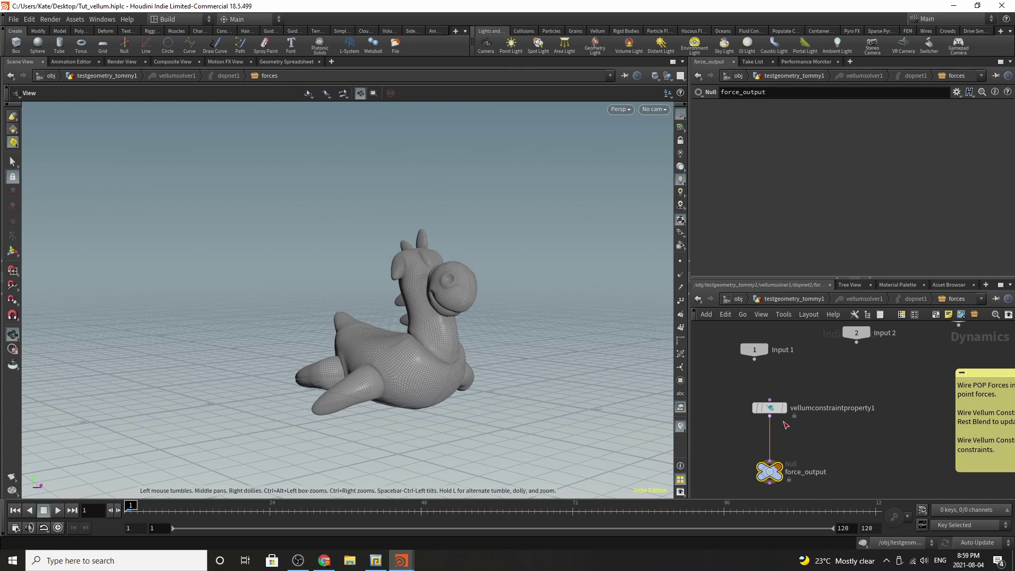
scroll(786, 425, "up", 2)
left_click(767, 407)
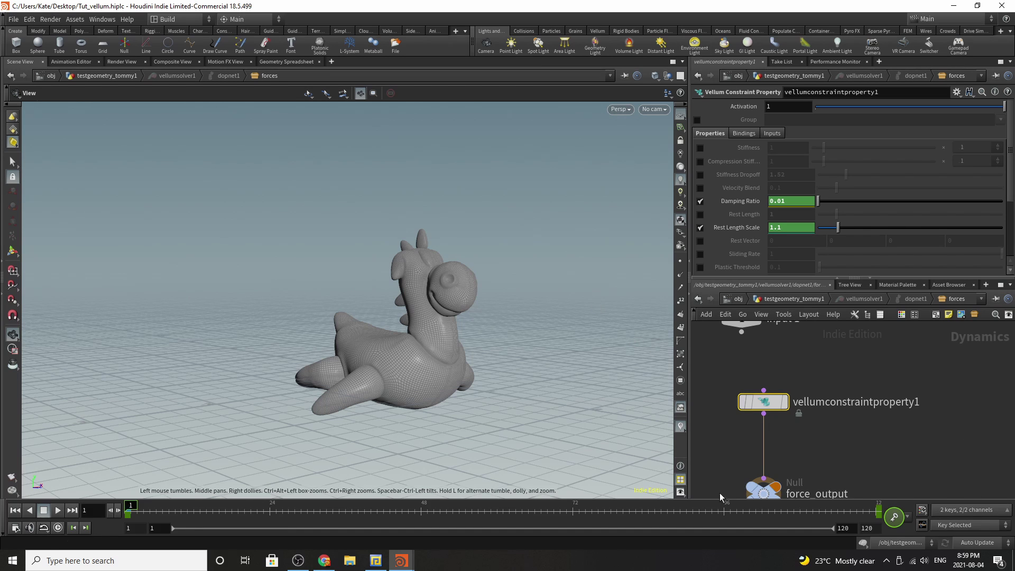
key("Tab")
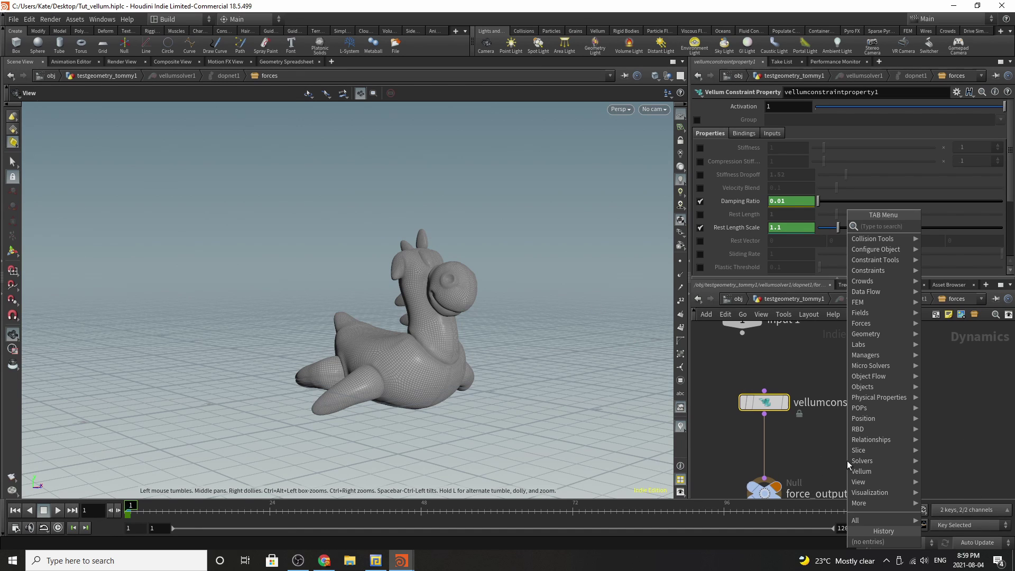
type("vellum")
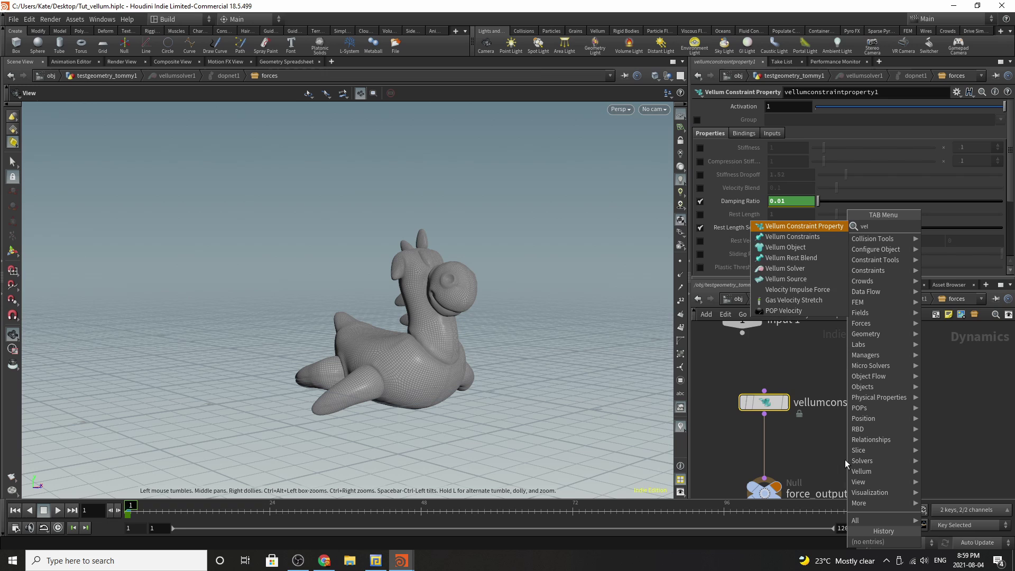
left_click(812, 226)
left_click(876, 446)
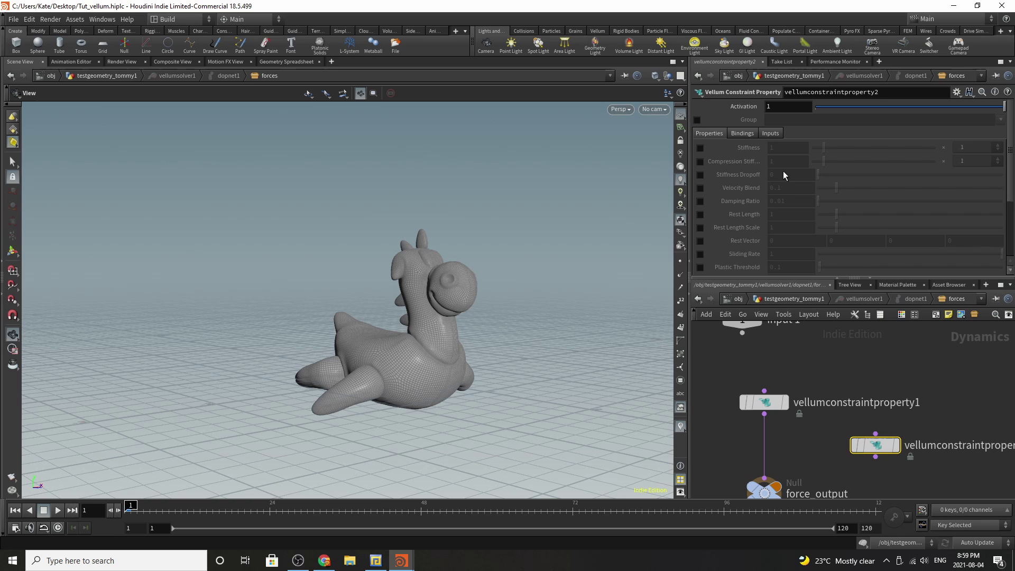
- Enable Damping Ratio and Rest Length Scale on vellumconstraintproperty2, comparing with the first node's keys
left_click(764, 403)
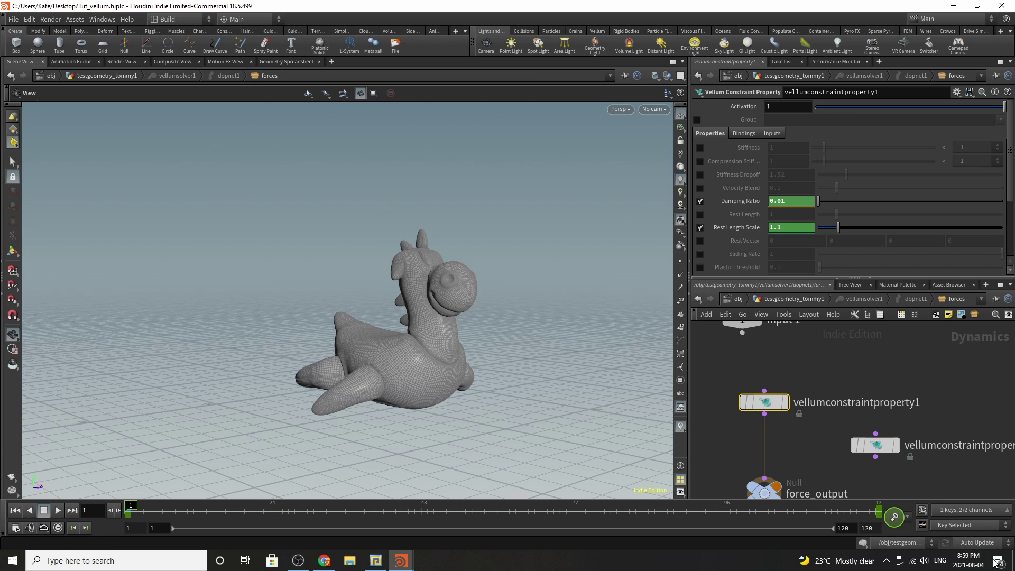
left_click(875, 445)
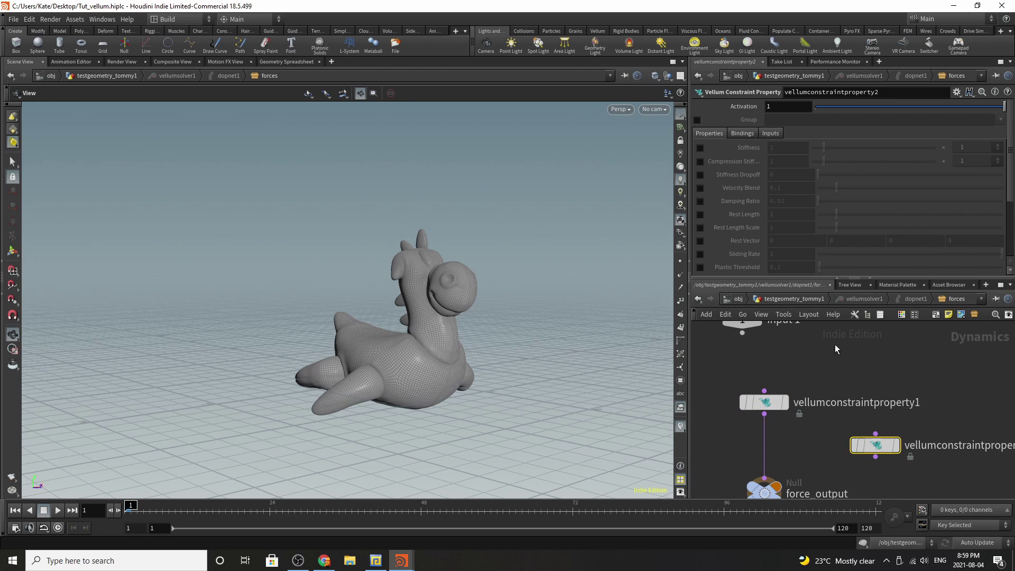
left_click(700, 202)
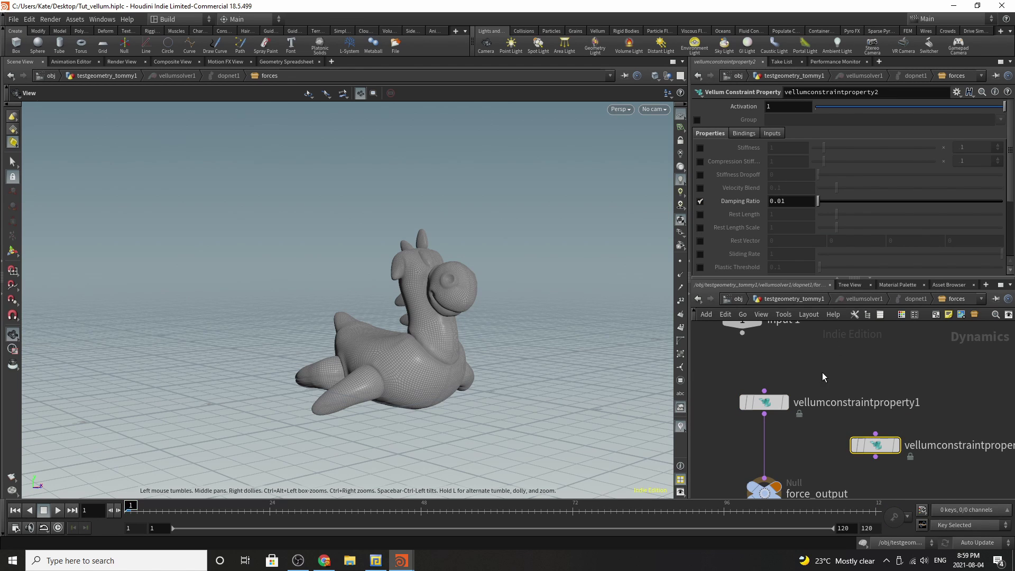
left_click(772, 405)
left_click(879, 449)
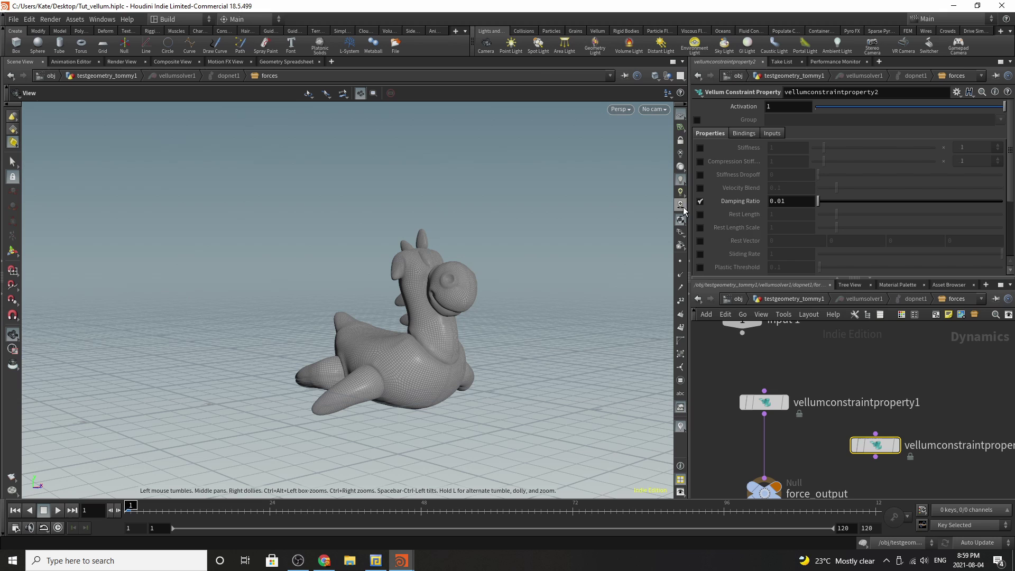
left_click(700, 227)
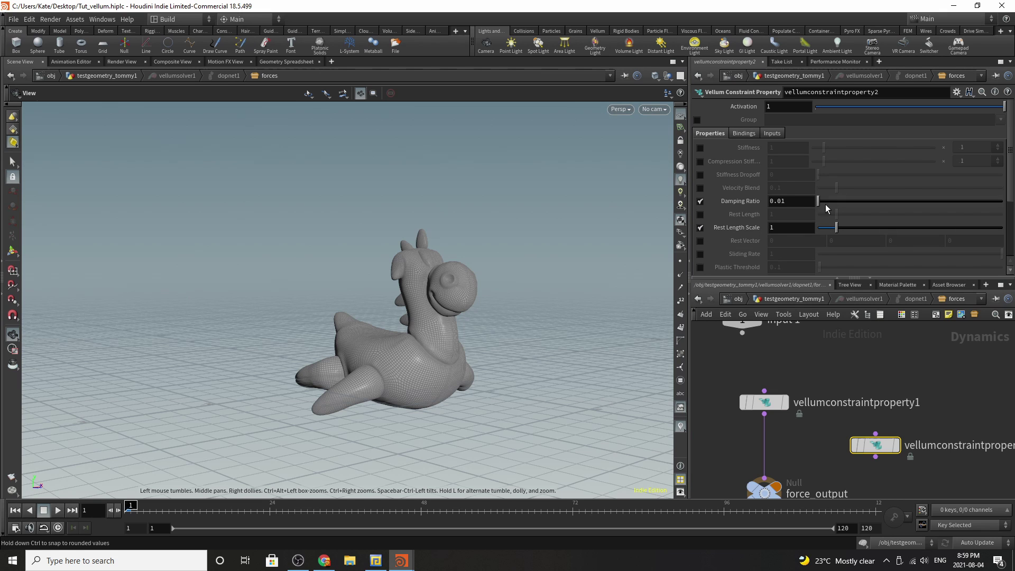
left_click(770, 406)
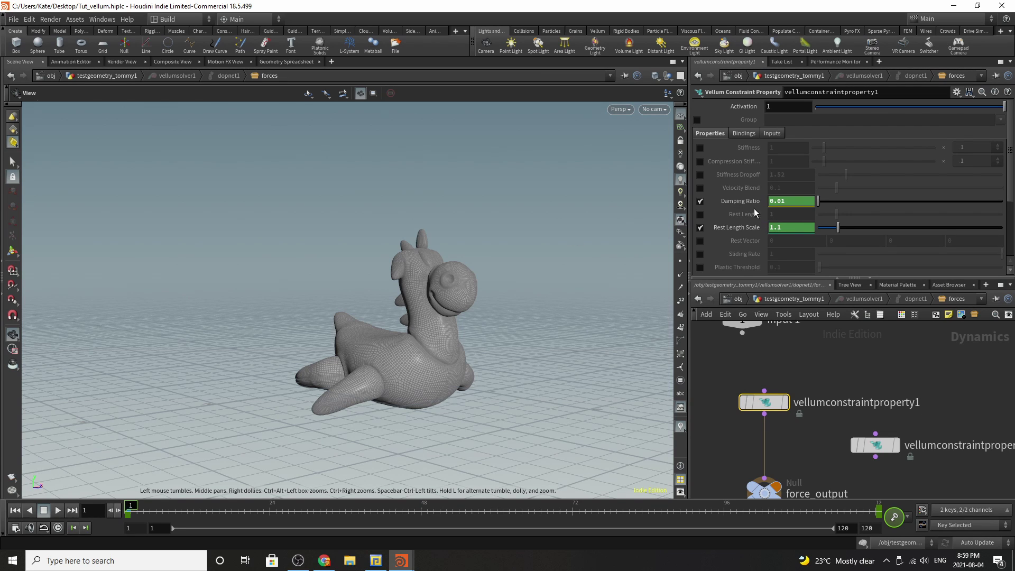
- Switch cooking to Manual, check the keyed values at frame 120, then return to frame 1
left_click(868, 447)
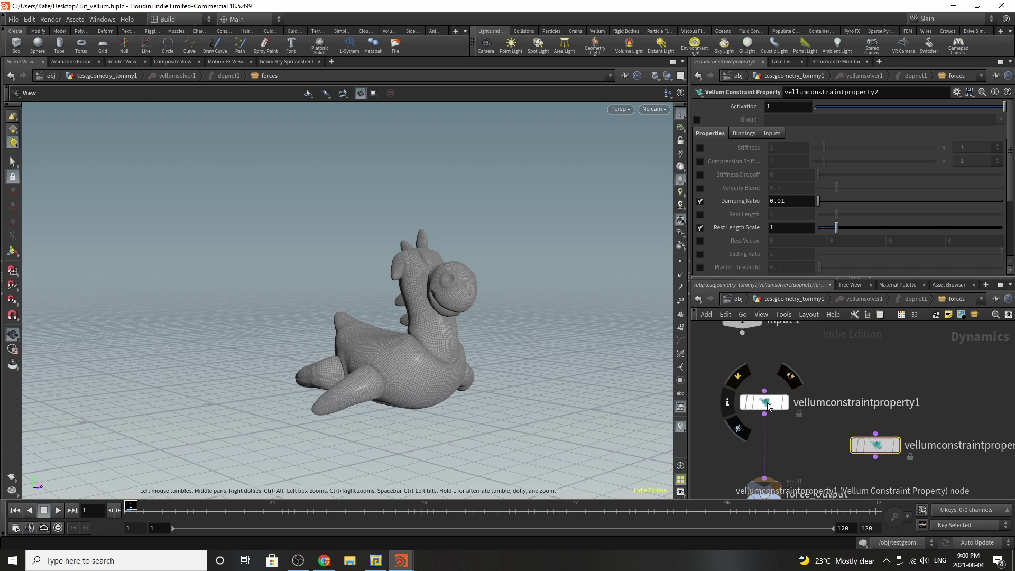
left_click(764, 402)
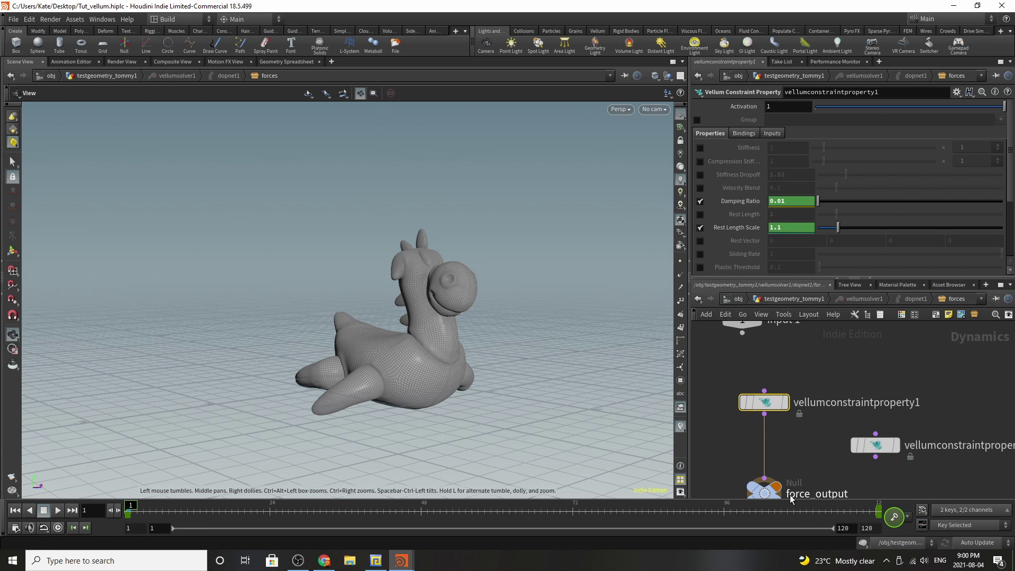
left_click(977, 543)
left_click(968, 531)
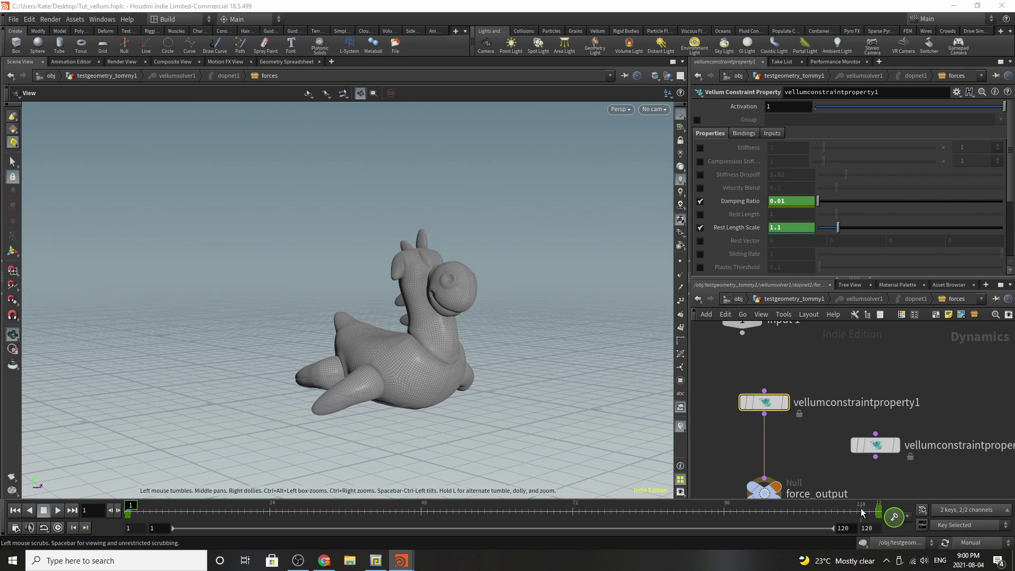
key("Up")
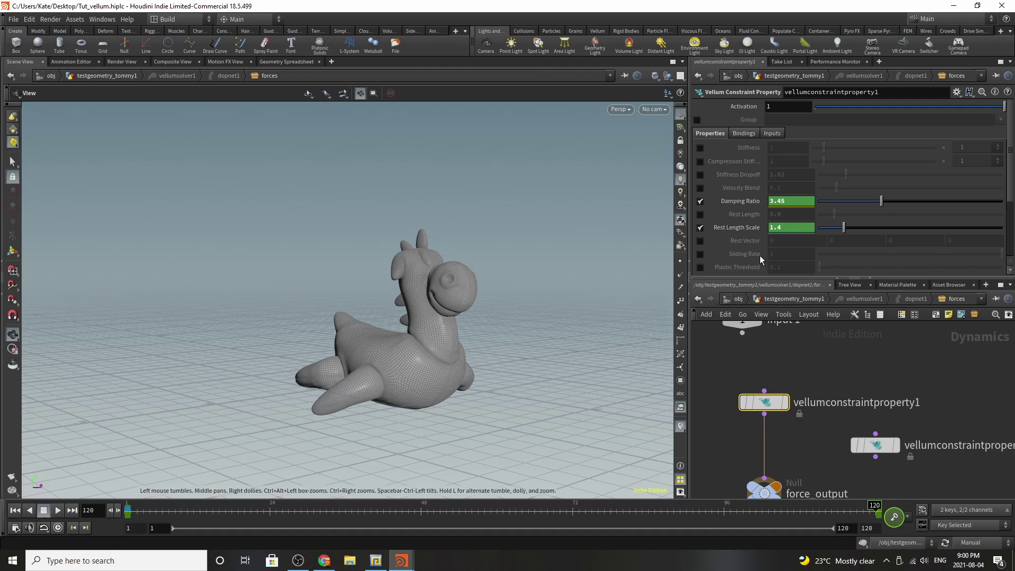
left_click(14, 510)
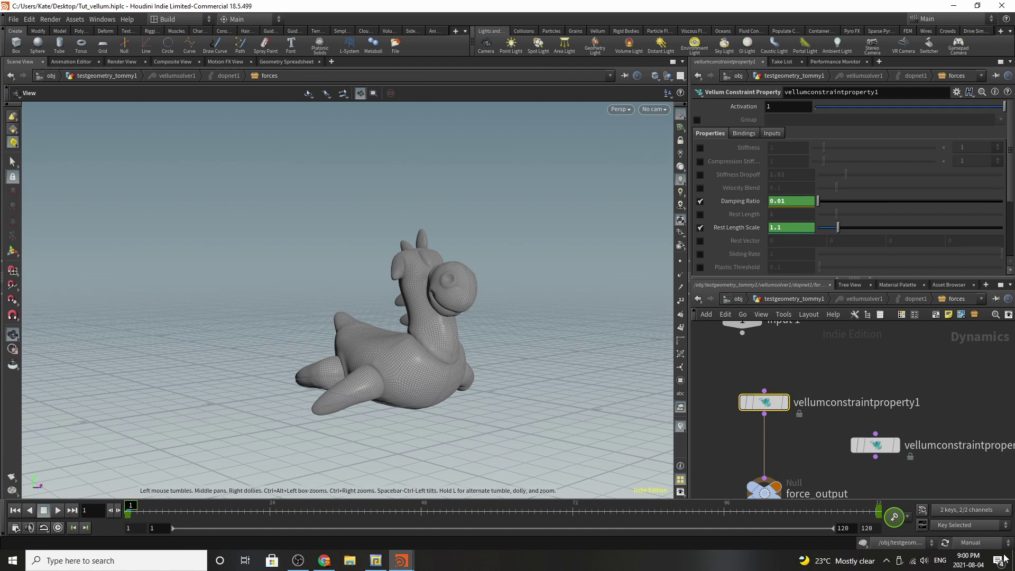
- Restore Auto Update, scrub the toy inflating to frame 38 and return to testgeometry_tommy1
left_click(978, 543)
left_click(978, 513)
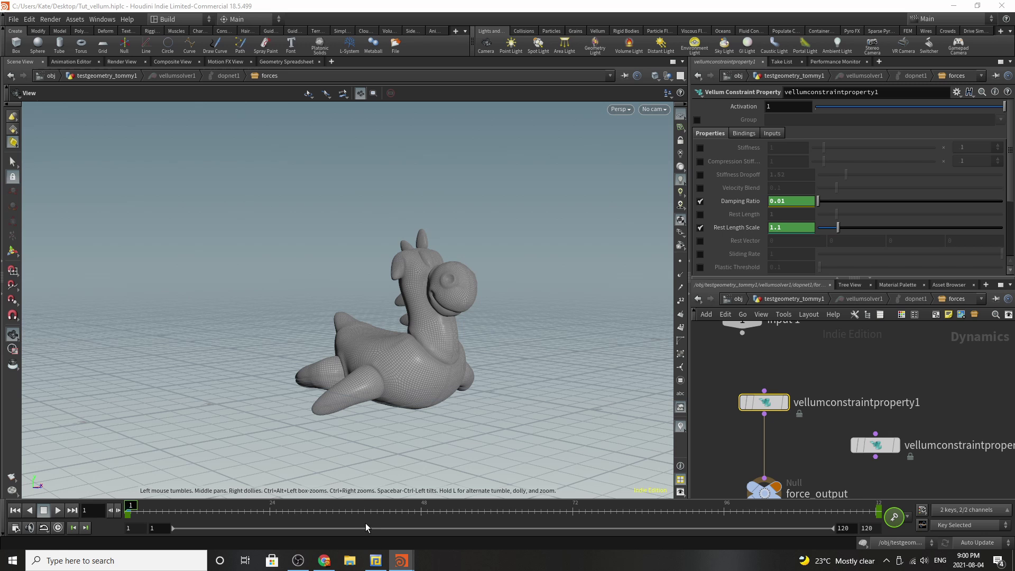
left_click(377, 510)
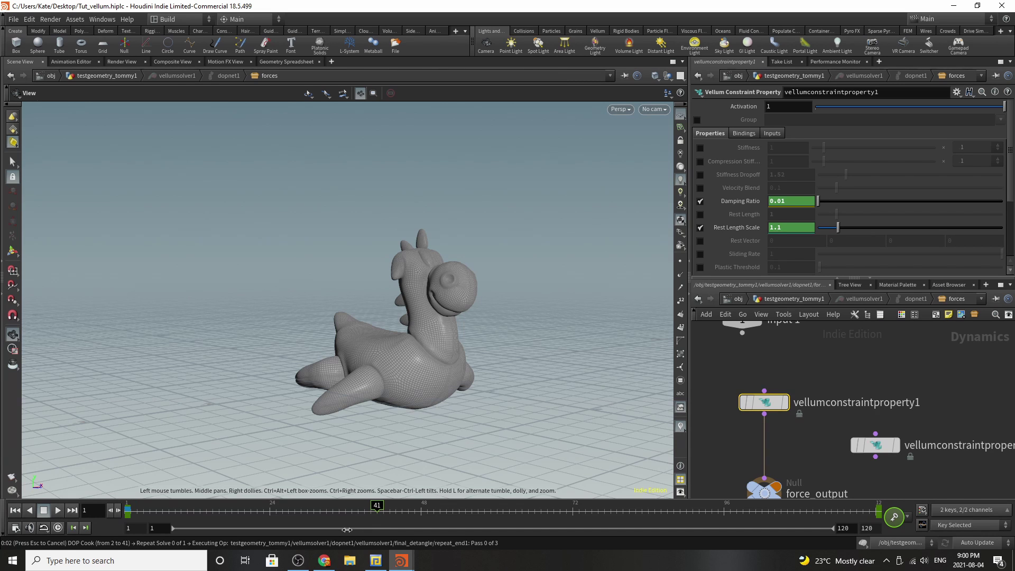
left_click(129, 510)
left_click_drag(112, 517, 357, 491)
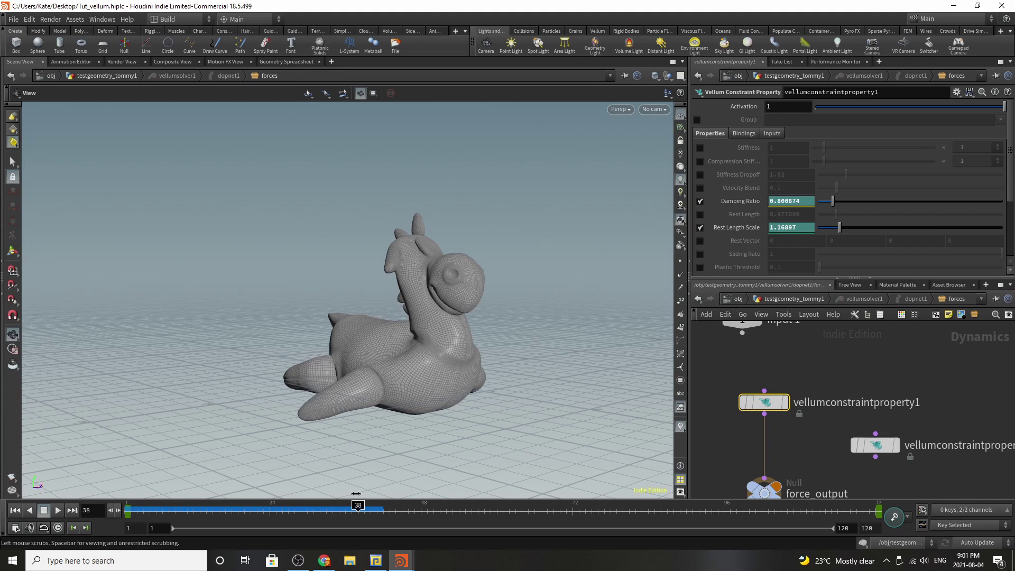
left_click(773, 301)
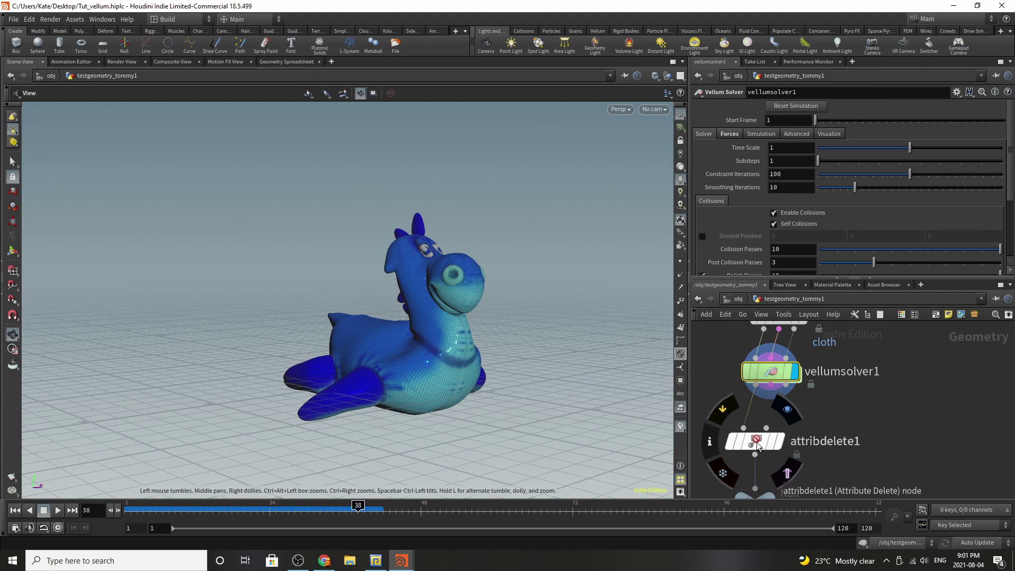
- Check attribdelete1's Point Attributes field, then the Out_Inflate null's Copy Input setting
left_click(757, 442)
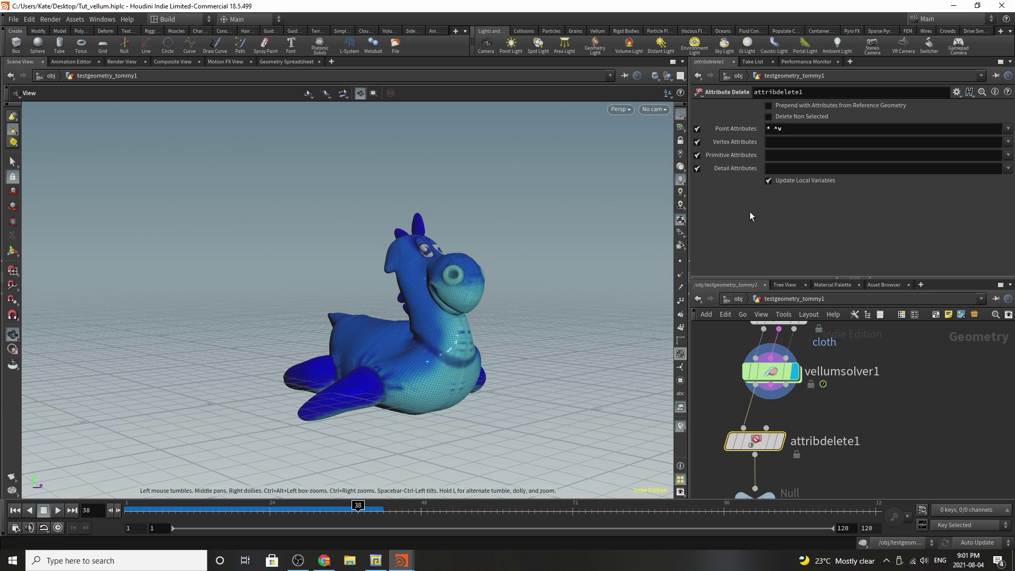
scroll(762, 465, "down", 2)
scroll(764, 486, "up", 2)
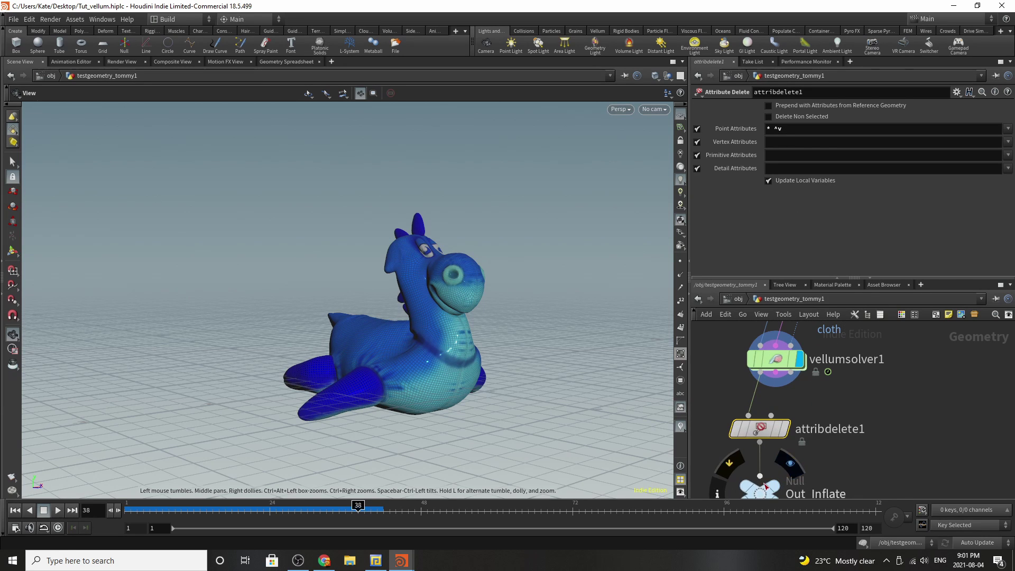
left_click(763, 491)
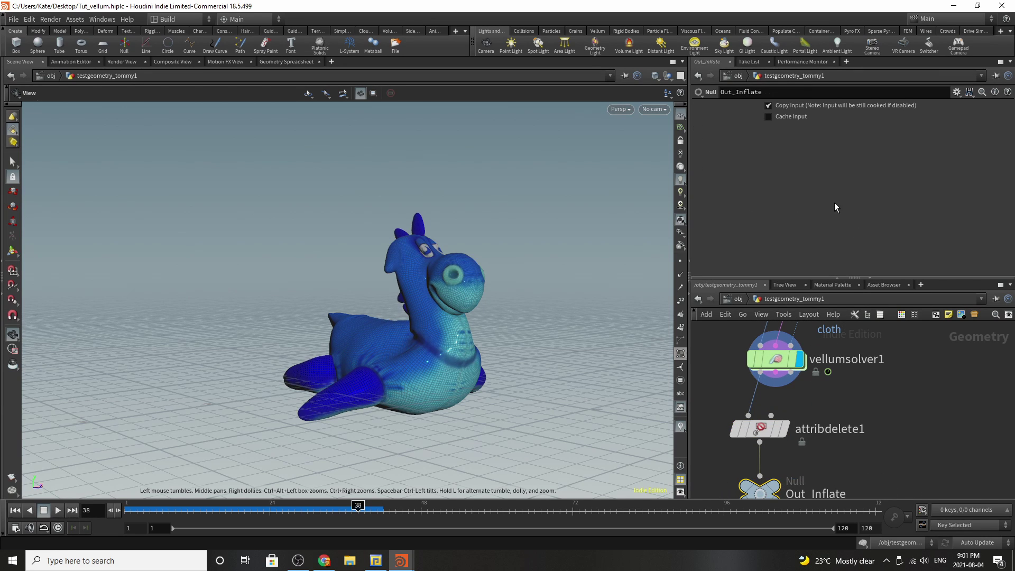